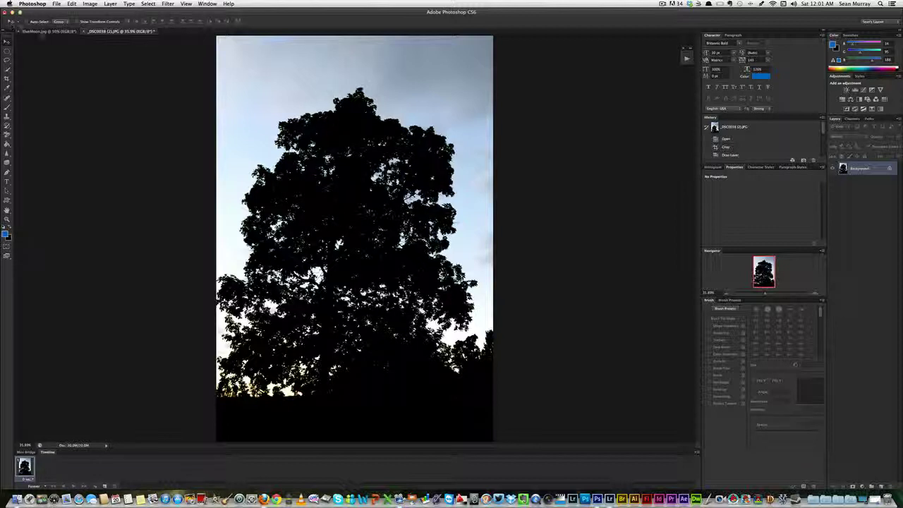
# - Copy the moon from BlueMoon.jpg into the tree photo as a new layer and place it toward the photo's left edge
pyautogui.click(46, 32)
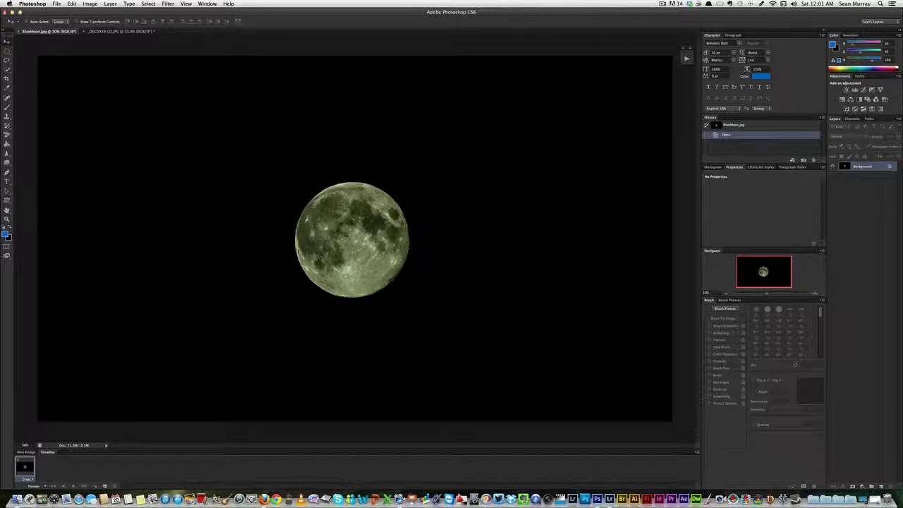
pyautogui.moveTo(442, 216); pyautogui.dragTo(322, 222)
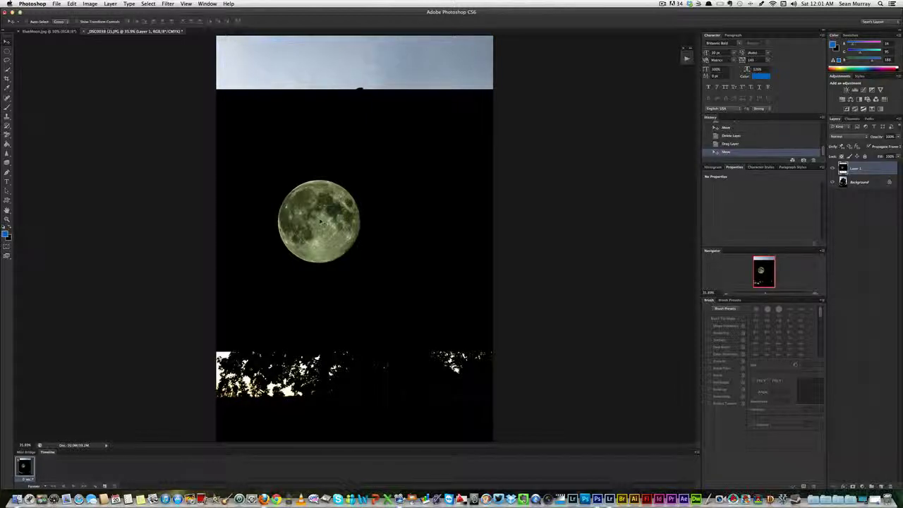
pyautogui.moveTo(363, 240); pyautogui.dragTo(315, 249)
# - Enlarge the moon layer to about 128% with Free Transform, keeping the moon over the left side of the tree
pyautogui.hotkey('ctrl', 't')
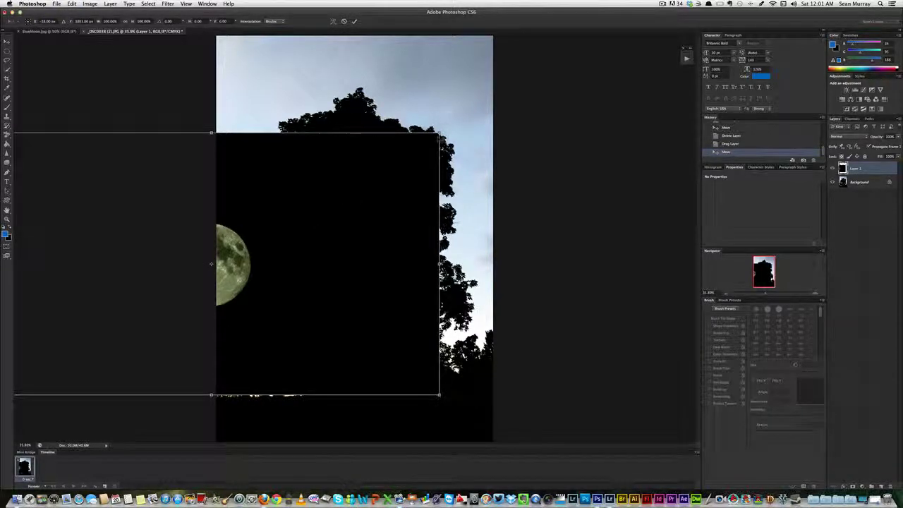
pyautogui.moveTo(439, 133); pyautogui.dragTo(574, 69)
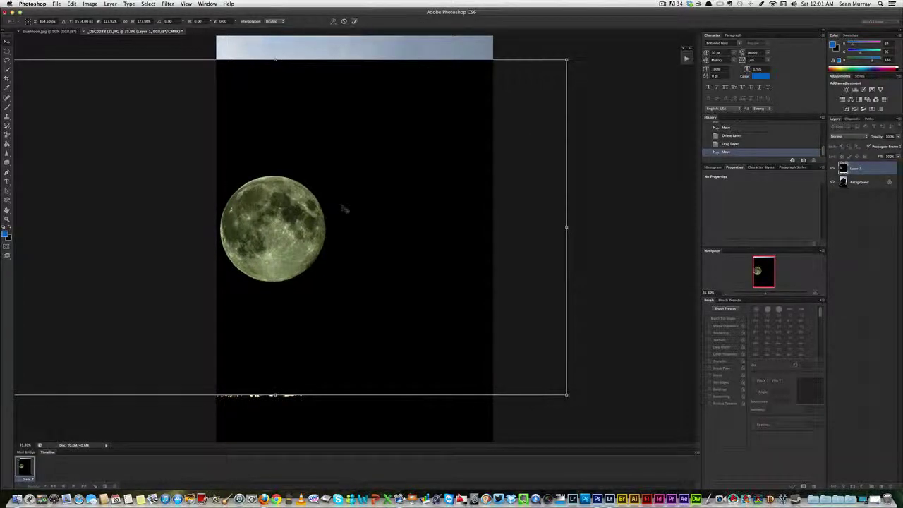
pyautogui.press('Return')
pyautogui.rightClick(285, 237)
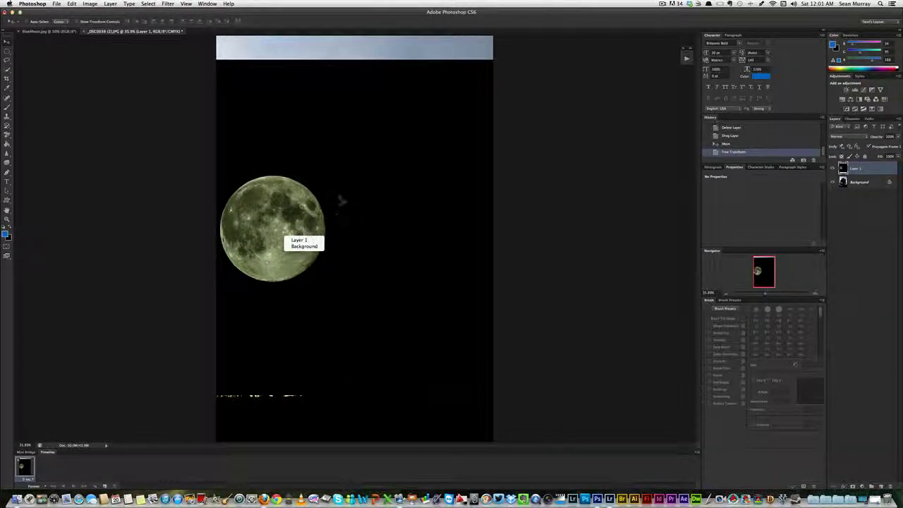
pyautogui.click(304, 146)
pyautogui.rightClick(285, 172)
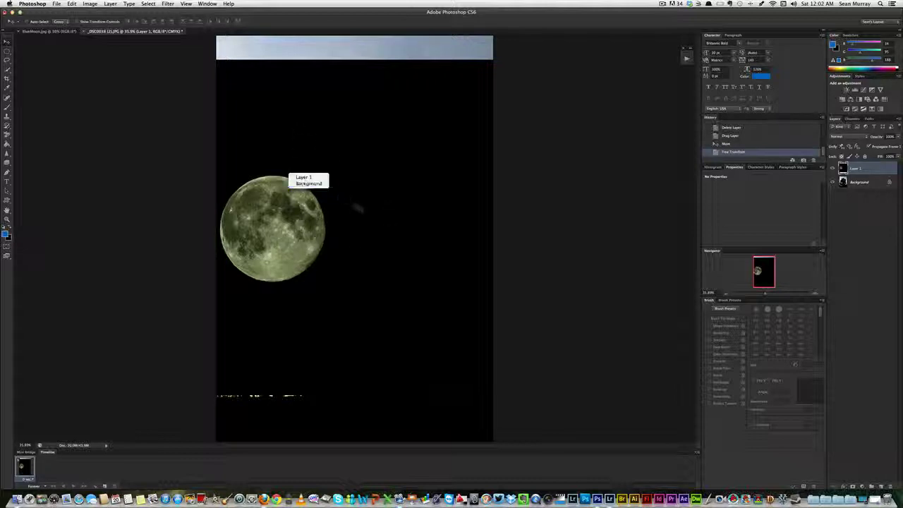
pyautogui.click(334, 262)
pyautogui.rightClick(342, 138)
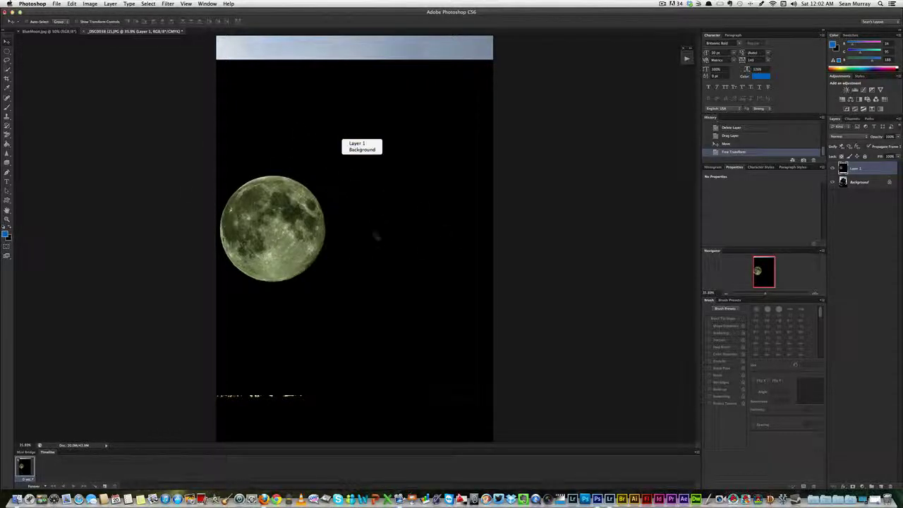
pyautogui.click(348, 125)
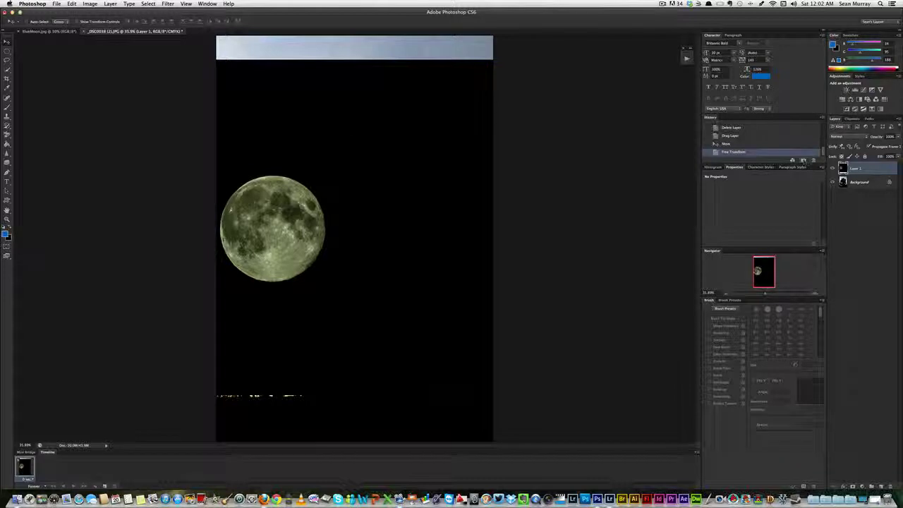
pyautogui.rightClick(843, 168)
pyautogui.rightClick(386, 174)
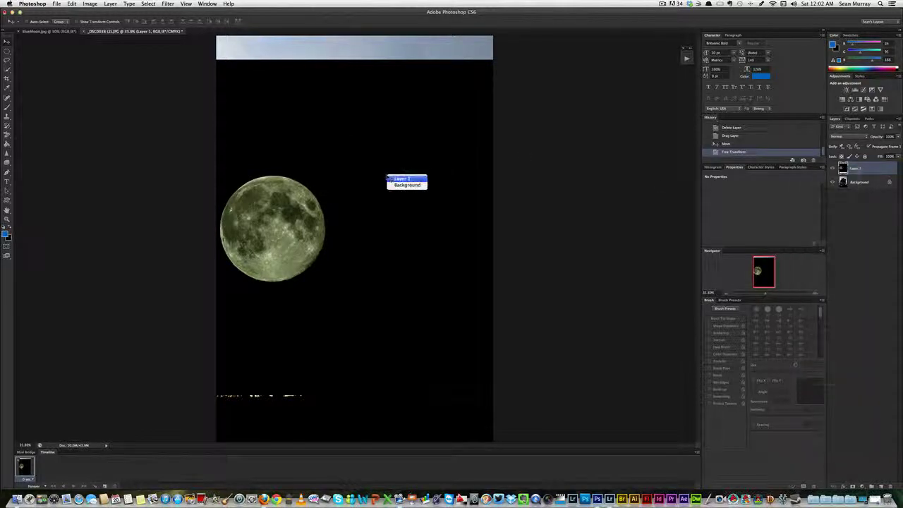
pyautogui.click(314, 143)
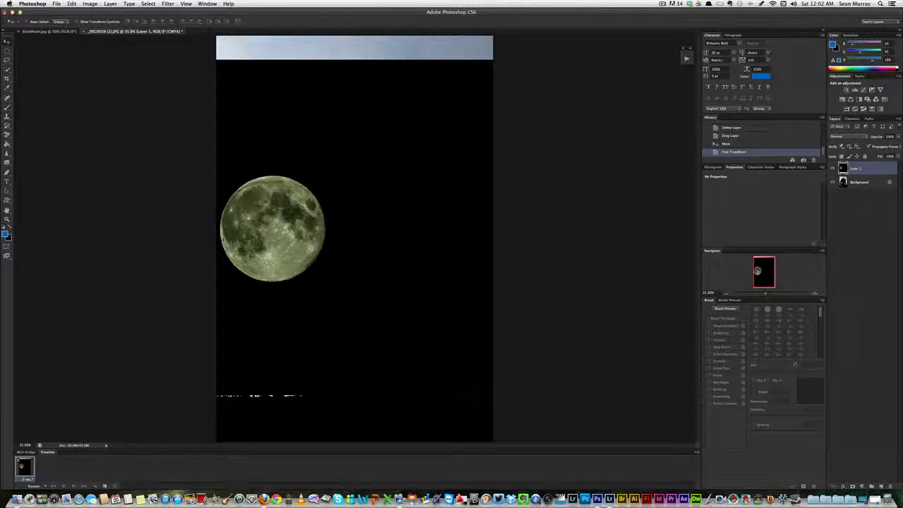
# - In the moon layer's Blending Options, set the Blend If black point for This Layer to 34
pyautogui.click(843, 487)
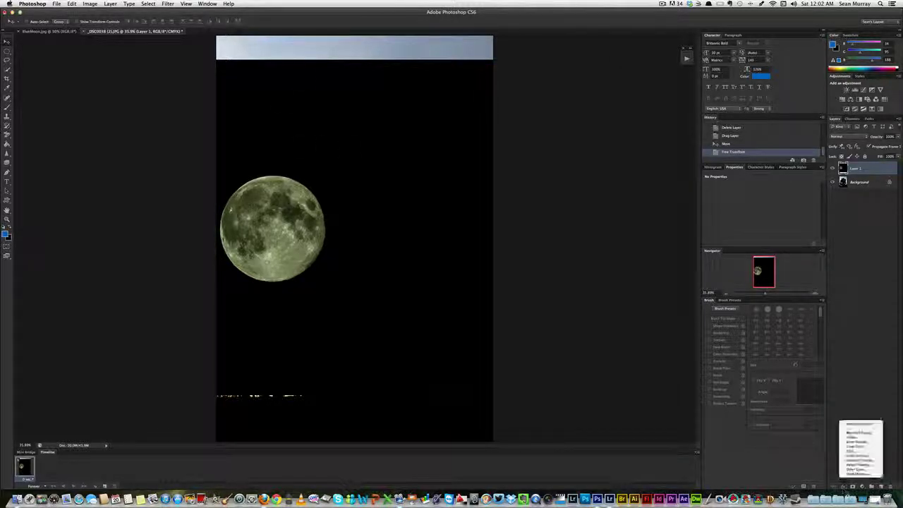
pyautogui.click(860, 424)
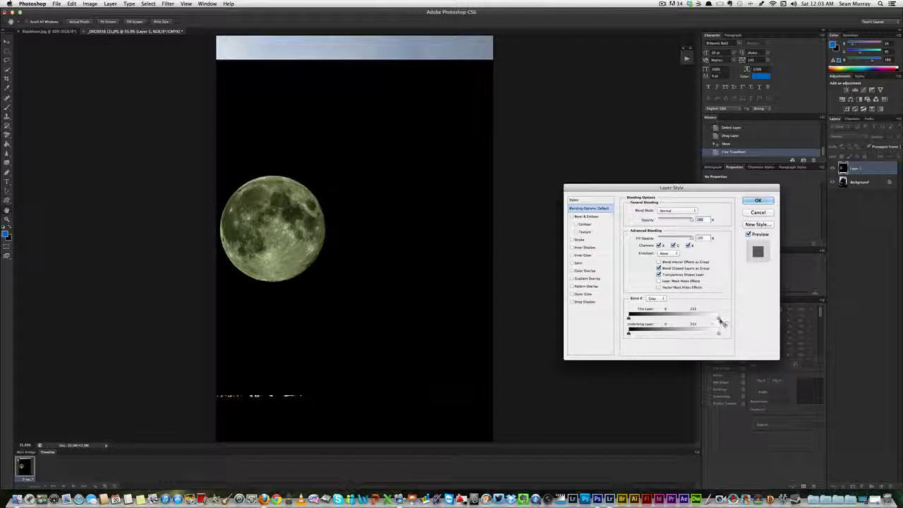
pyautogui.moveTo(722, 323); pyautogui.dragTo(747, 323)
pyautogui.moveTo(630, 318); pyautogui.dragTo(634, 319)
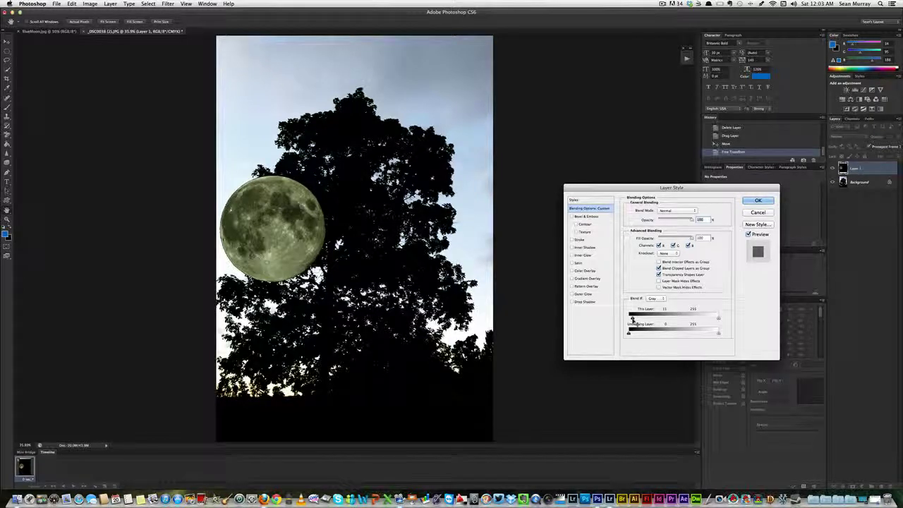
pyautogui.moveTo(633, 319)
pyautogui.mouseDown()
pyautogui.moveTo(670, 321)
pyautogui.moveTo(638, 323)
pyautogui.mouseUp()
pyautogui.moveTo(639, 324); pyautogui.dragTo(640, 323)
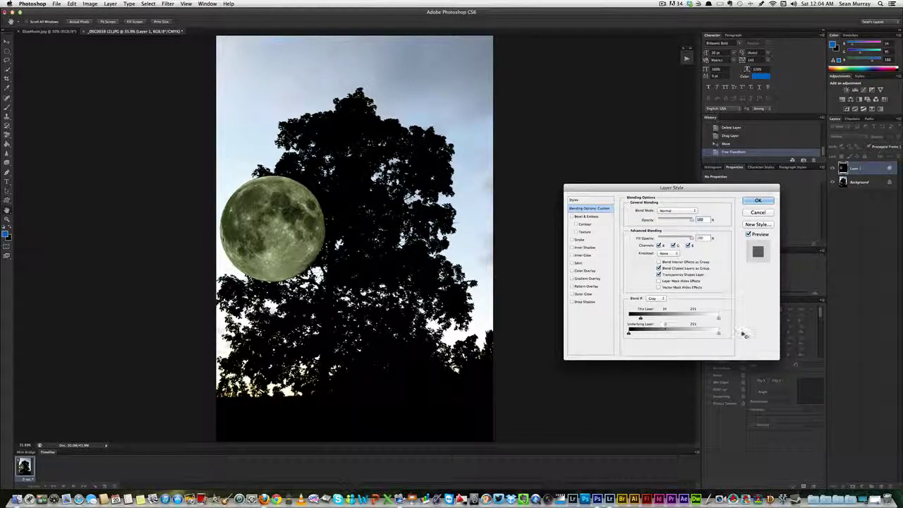
# - Set the Blend If black point for the Underlying Layer to 16 and apply the blending options
pyautogui.moveTo(721, 338)
pyautogui.mouseDown()
pyautogui.moveTo(634, 337)
pyautogui.moveTo(732, 334)
pyautogui.mouseUp()
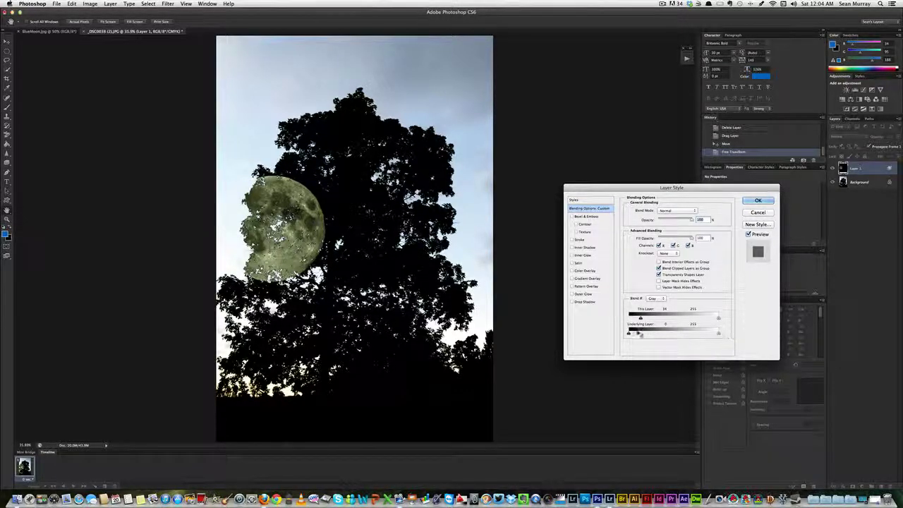
pyautogui.moveTo(630, 333); pyautogui.dragTo(637, 337)
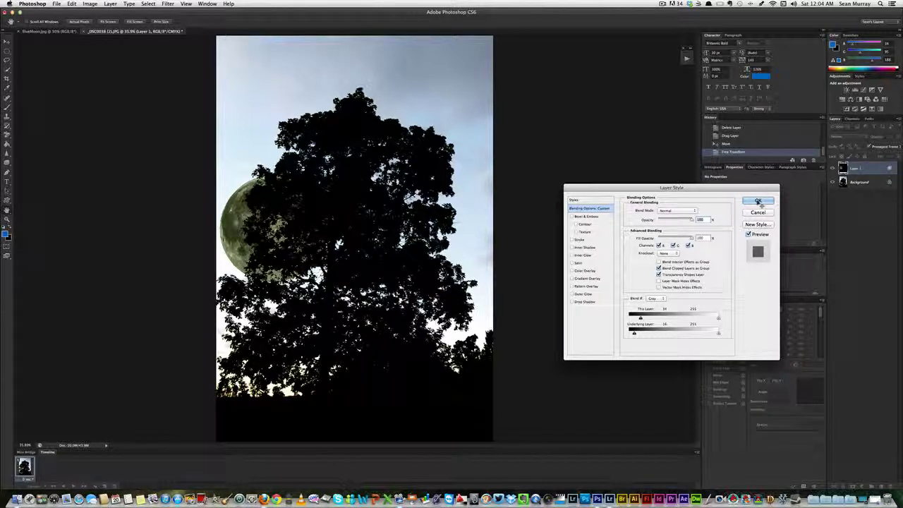
pyautogui.click(757, 201)
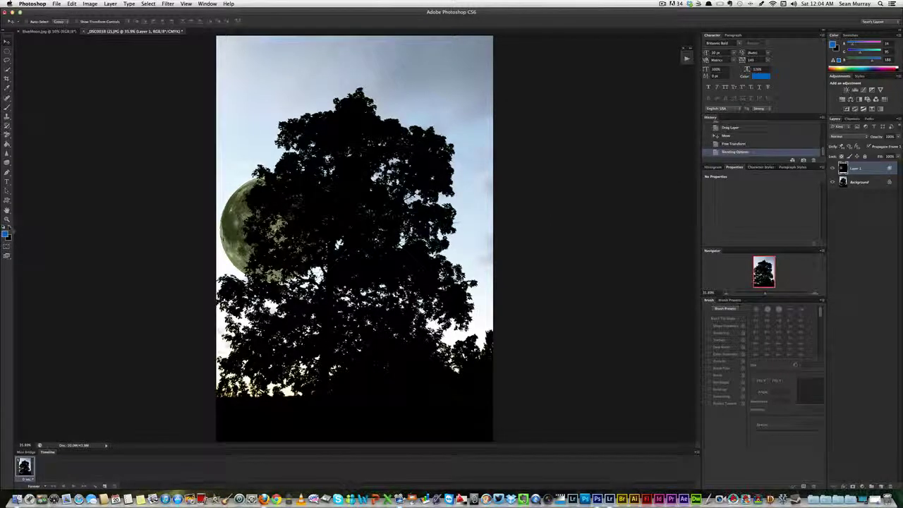
# - Examine up close the moon's outline and where it shows through the tree's leaves
pyautogui.click(6, 219)
pyautogui.click(248, 254)
pyautogui.click(248, 254)
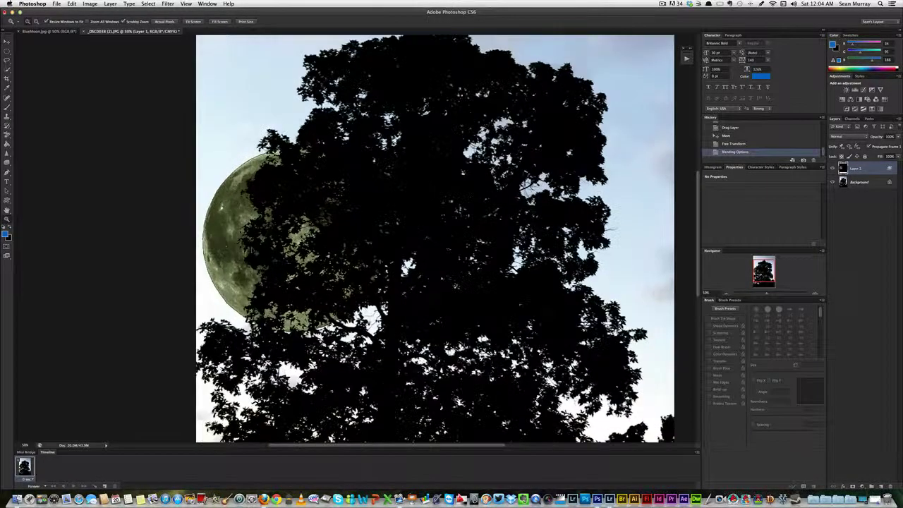
pyautogui.click(251, 256)
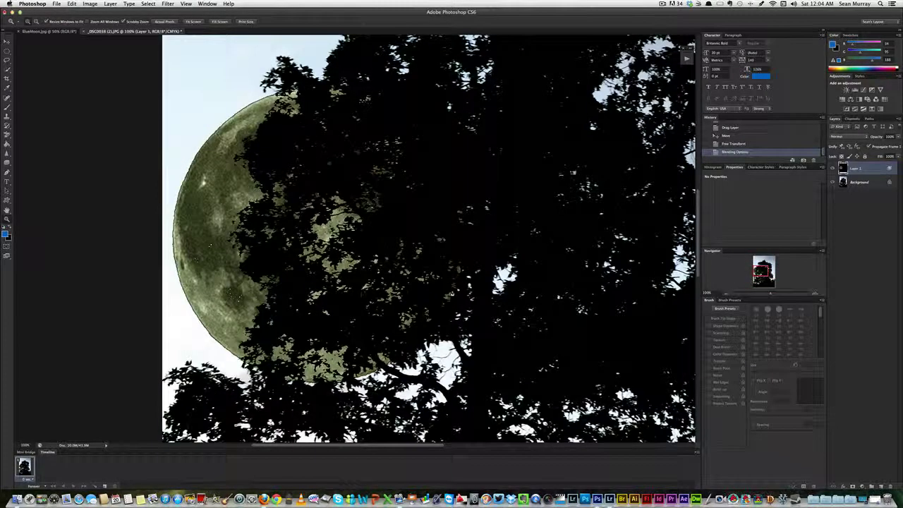
pyautogui.press('h')
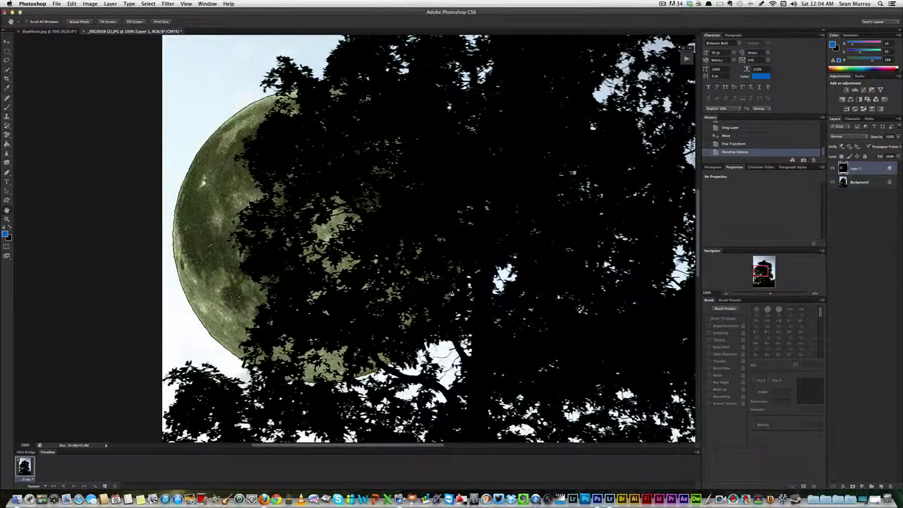
pyautogui.moveTo(452, 229); pyautogui.dragTo(387, 289)
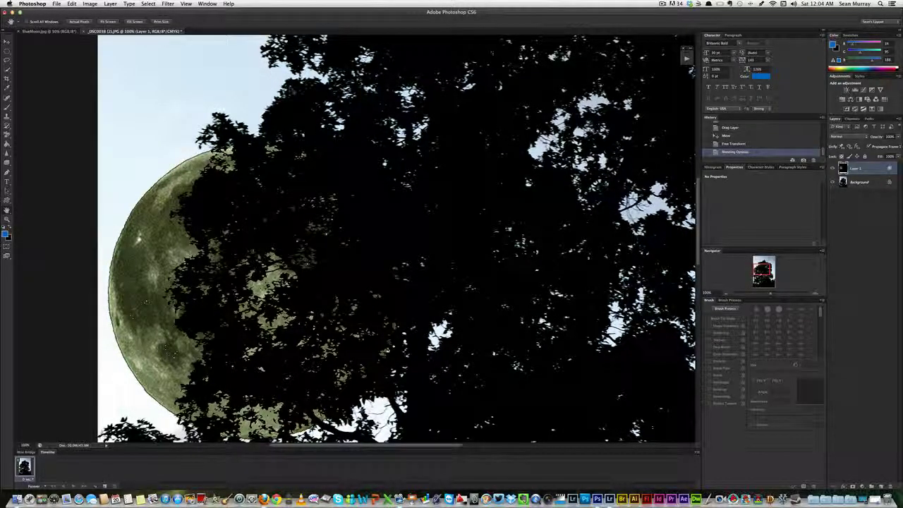
pyautogui.moveTo(283, 301); pyautogui.dragTo(299, 278)
pyautogui.press('z')
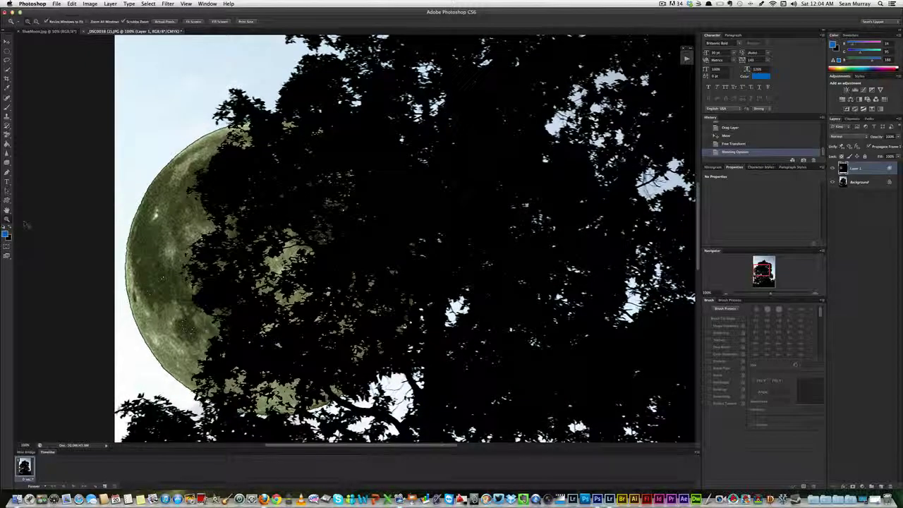
pyautogui.keyDown('alt'); pyautogui.click(208, 255); pyautogui.keyUp('alt')
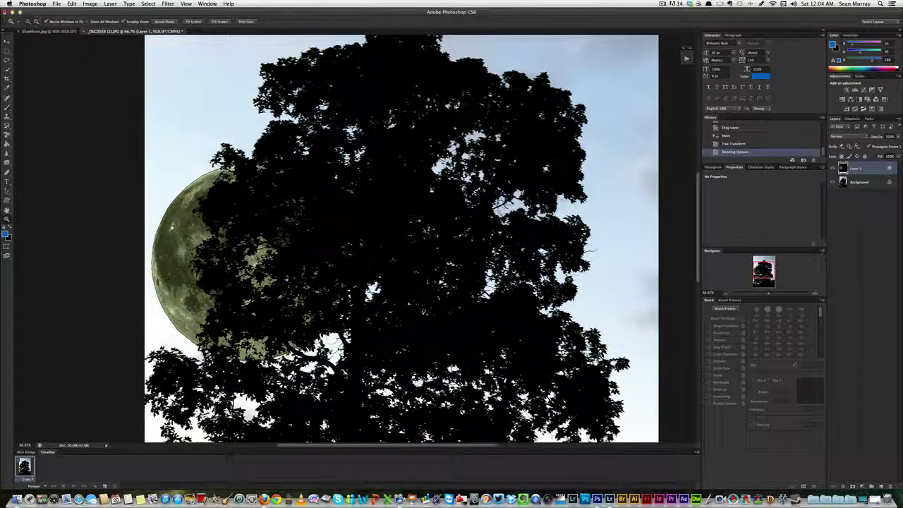
# - Split the moon layer's Underlying Layer black point to 15 / 34 in Blend If and apply it
pyautogui.click(843, 487)
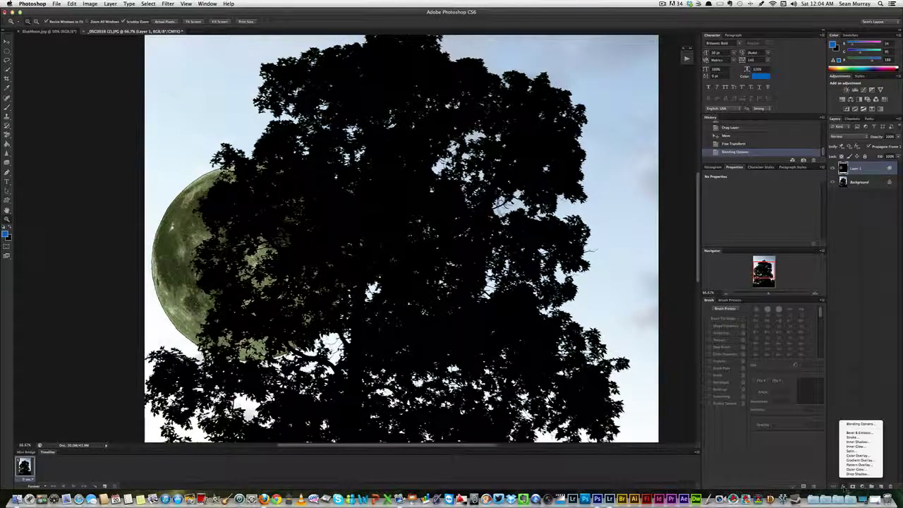
pyautogui.click(860, 424)
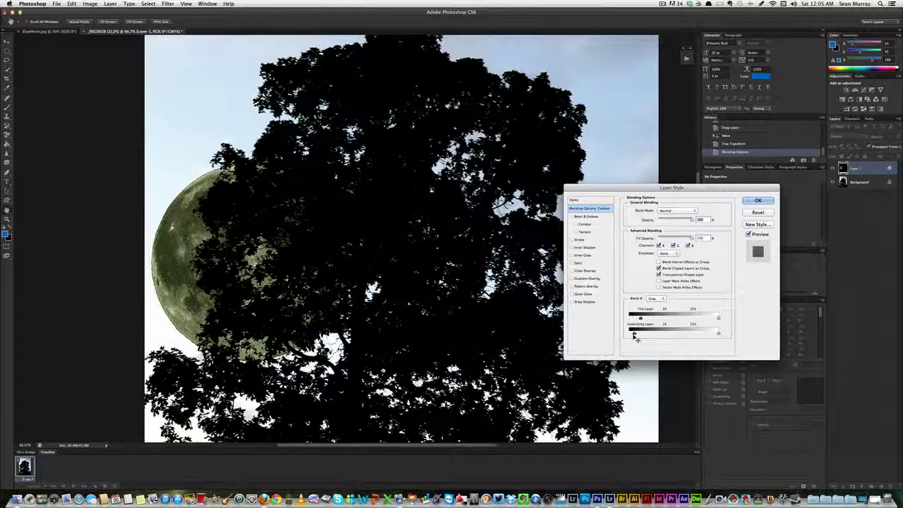
pyautogui.moveTo(636, 340)
pyautogui.mouseDown()
pyautogui.moveTo(625, 335)
pyautogui.moveTo(645, 337)
pyautogui.moveTo(638, 339)
pyautogui.mouseUp()
pyautogui.click(759, 202)
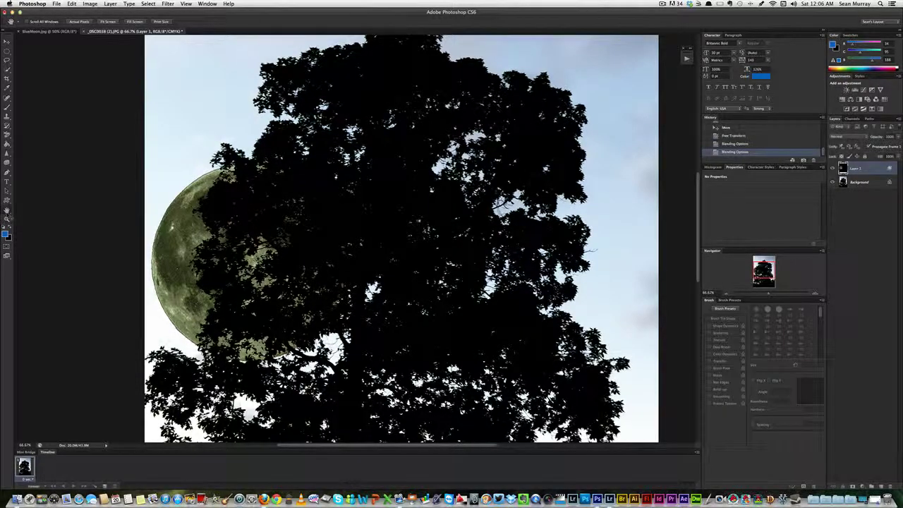
# - Move the moon up so that it sits partly behind the upper left of the tree's crown
pyautogui.press('super+0')
pyautogui.press('v')
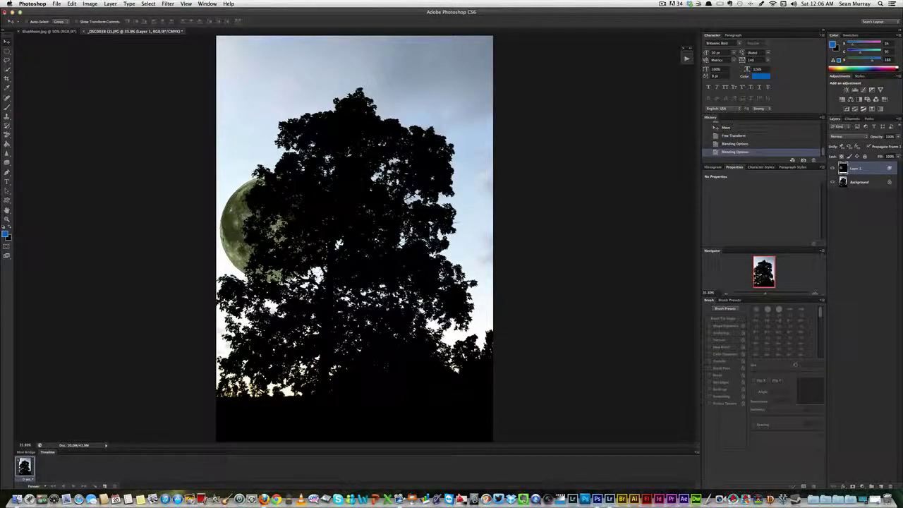
pyautogui.moveTo(272, 168); pyautogui.dragTo(260, 141)
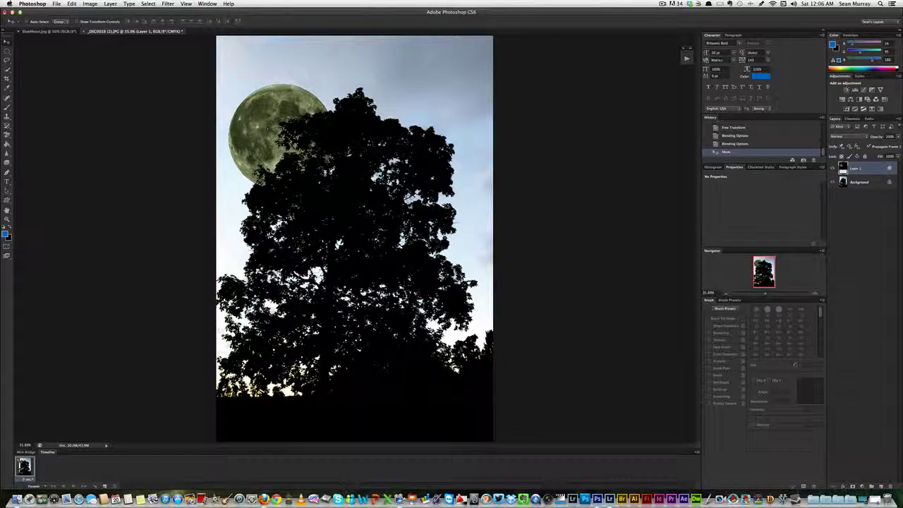
pyautogui.moveTo(265, 117); pyautogui.dragTo(289, 117)
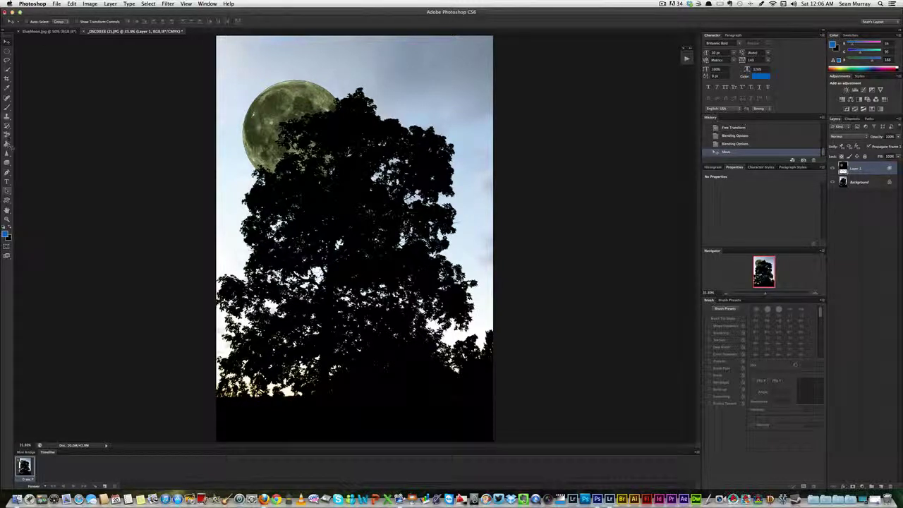
# - Crop narrow strips off the right side and the top of the photo
pyautogui.click(7, 79)
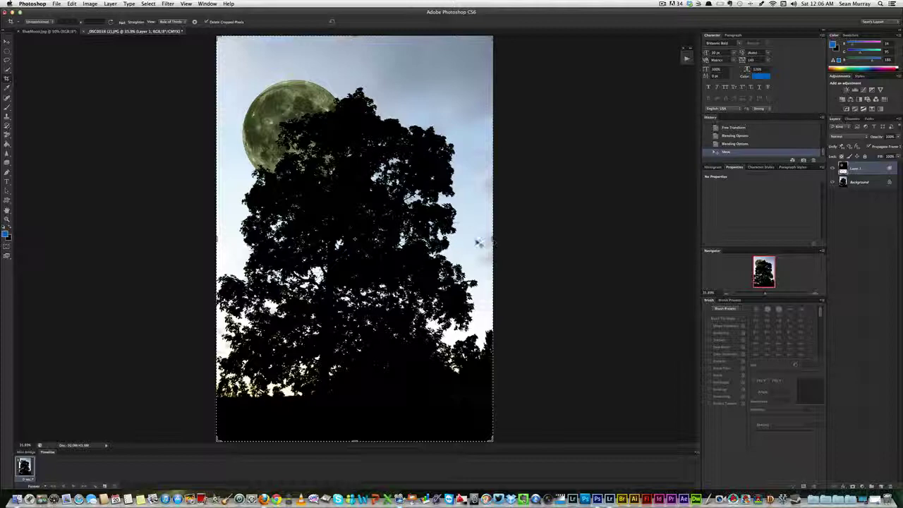
pyautogui.moveTo(480, 242); pyautogui.dragTo(498, 235)
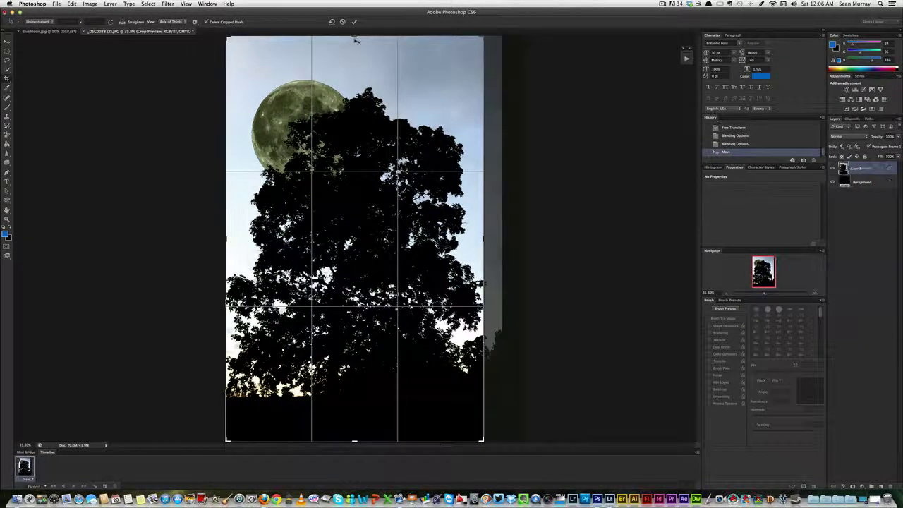
pyautogui.moveTo(355, 35)
pyautogui.mouseDown()
pyautogui.moveTo(364, 36)
pyautogui.moveTo(357, 47)
pyautogui.mouseUp()
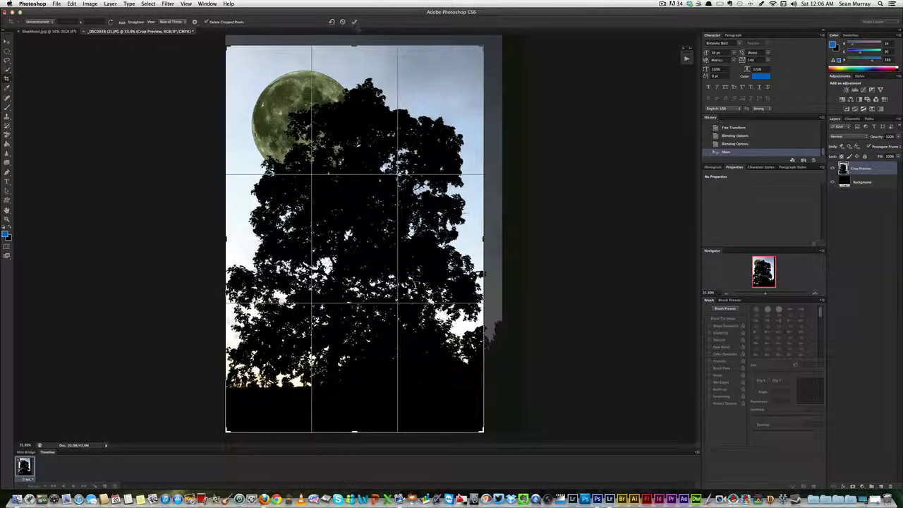
pyautogui.press('Return')
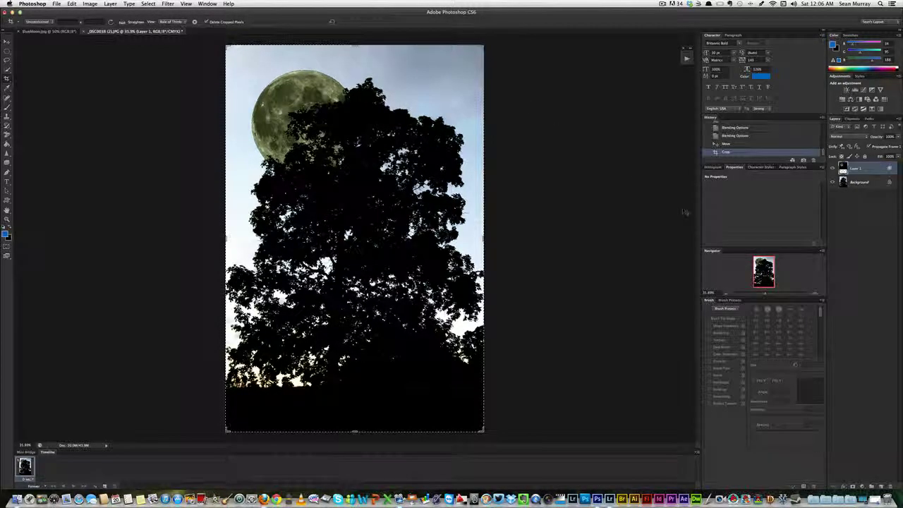
# - Refine the moon layer's Blend If on Gray, with This Layer black at 28 and Underlying Layer black split at 24 / 47
pyautogui.click(844, 486)
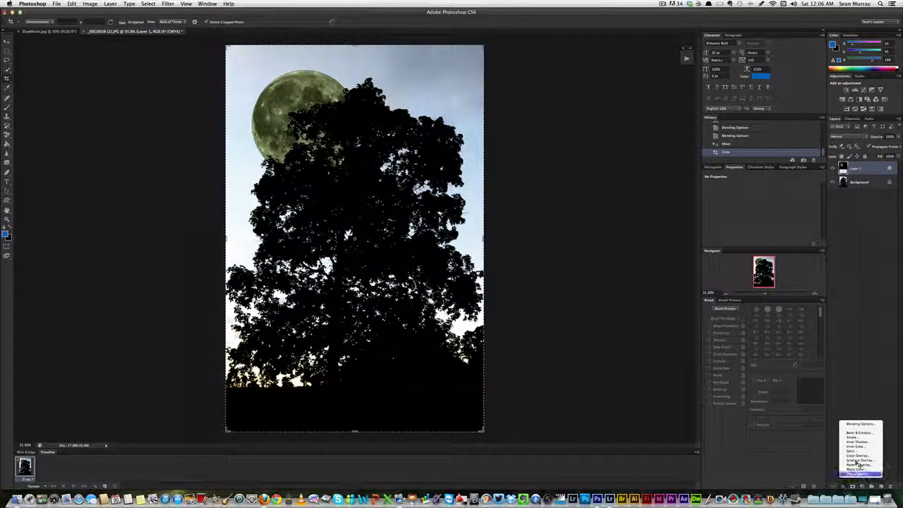
pyautogui.click(859, 424)
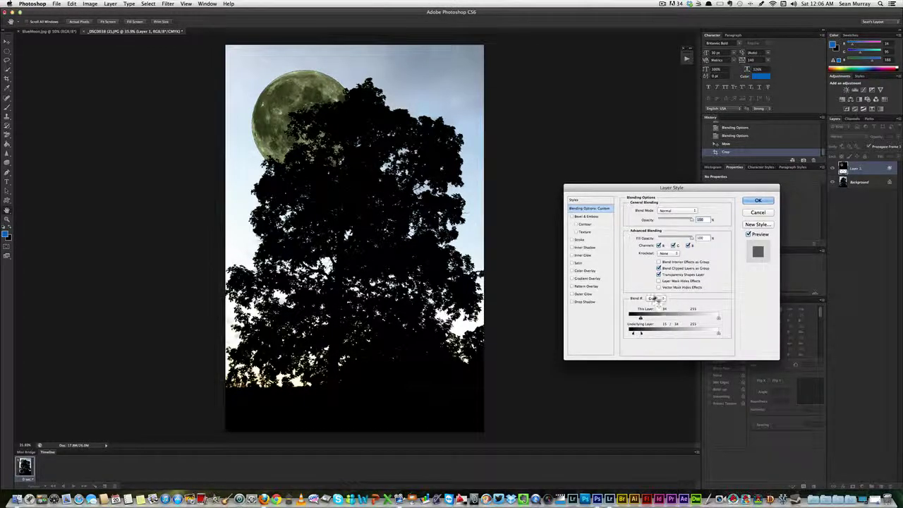
pyautogui.click(654, 298)
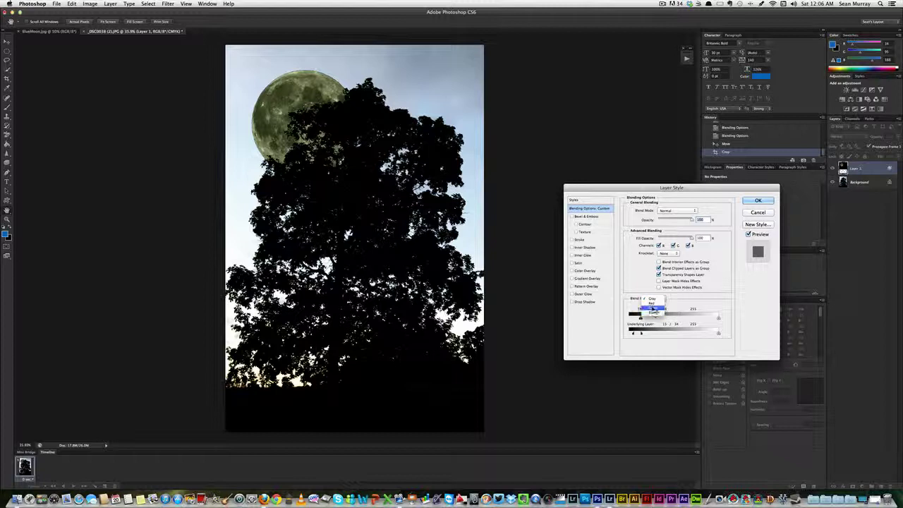
pyautogui.click(702, 303)
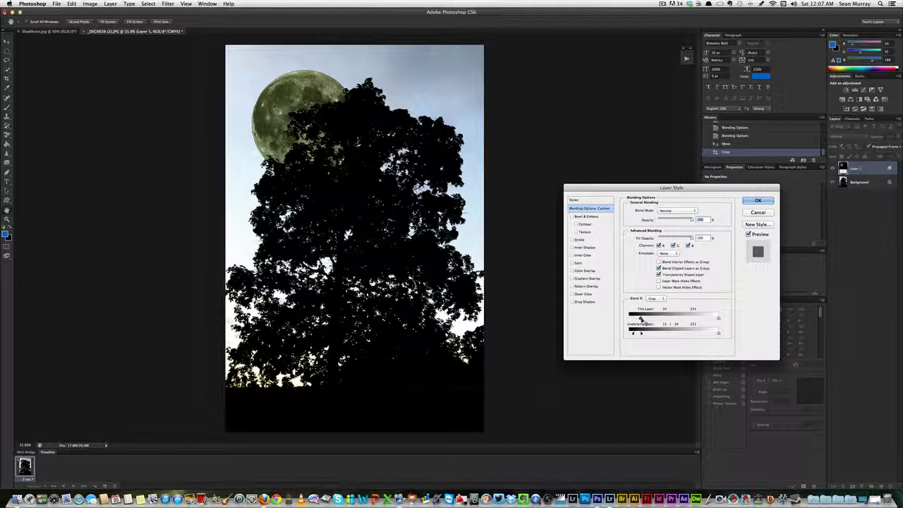
pyautogui.moveTo(640, 318); pyautogui.dragTo(627, 320)
pyautogui.moveTo(628, 320); pyautogui.dragTo(640, 319)
pyautogui.moveTo(637, 334)
pyautogui.mouseDown()
pyautogui.moveTo(625, 337)
pyautogui.moveTo(701, 336)
pyautogui.moveTo(648, 337)
pyautogui.mouseUp()
pyautogui.moveTo(647, 338); pyautogui.dragTo(637, 338)
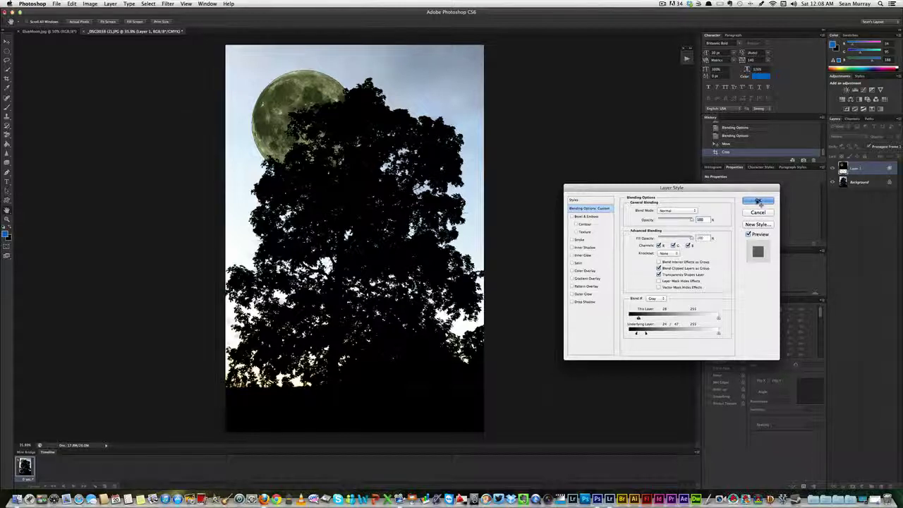
pyautogui.click(758, 202)
pyautogui.press('c')
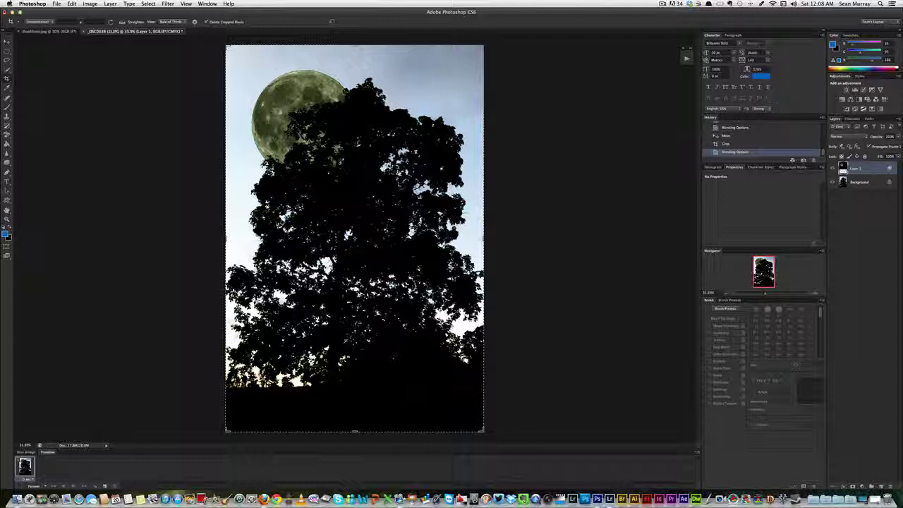
pyautogui.click(663, 4)
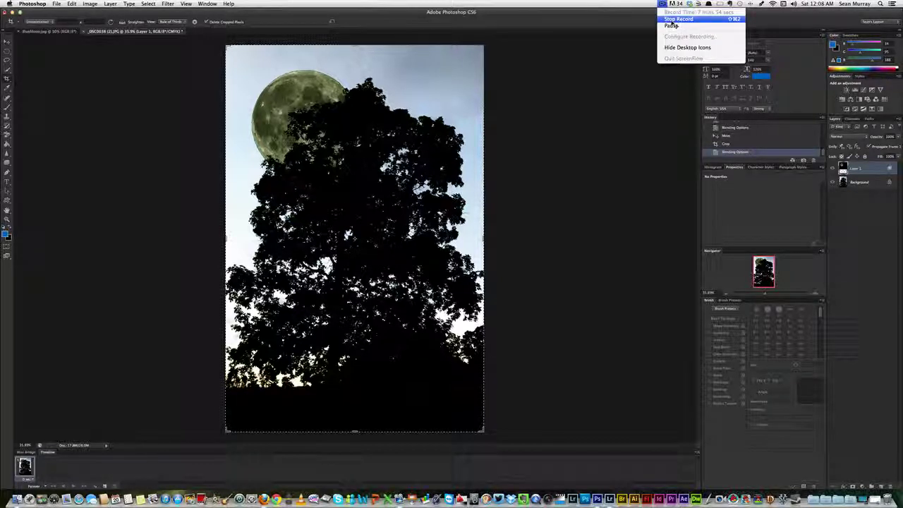